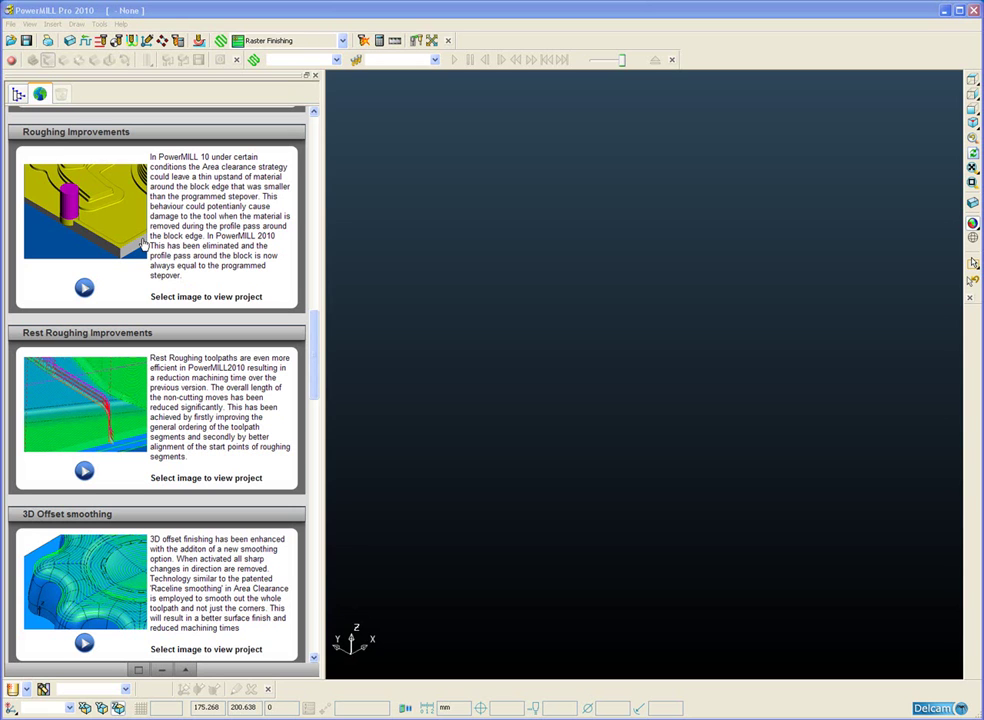
- Load the Roughing Improvements demo project from the Project Browser
click(84, 214)
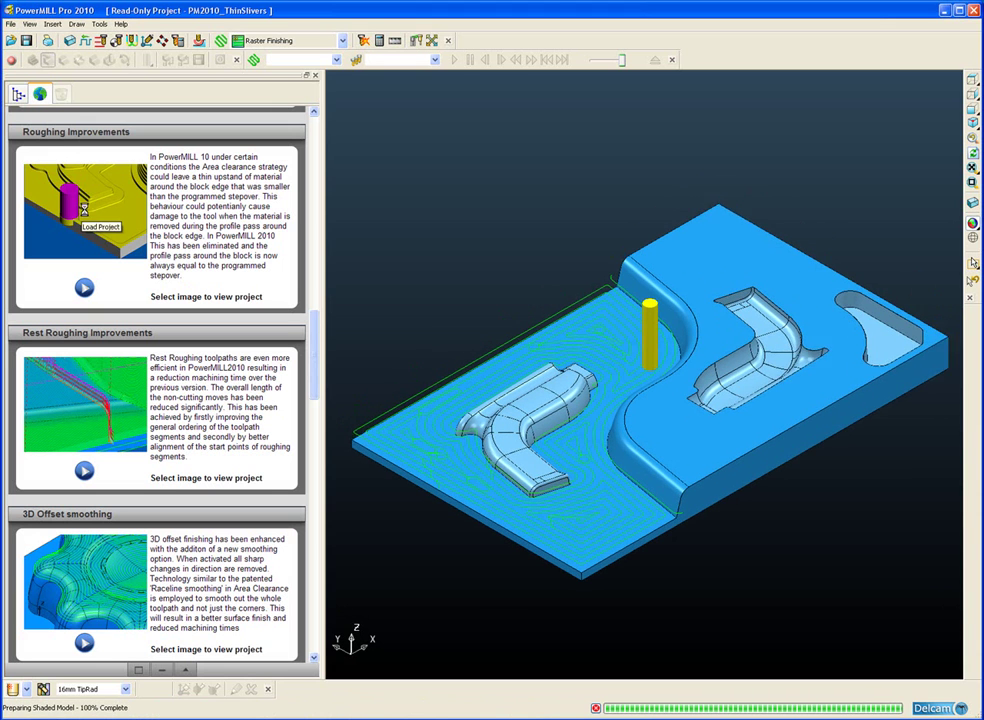
- Show the toolpath and tool tree, then zoom in on the PM10 area clearance offsets
click(18, 94)
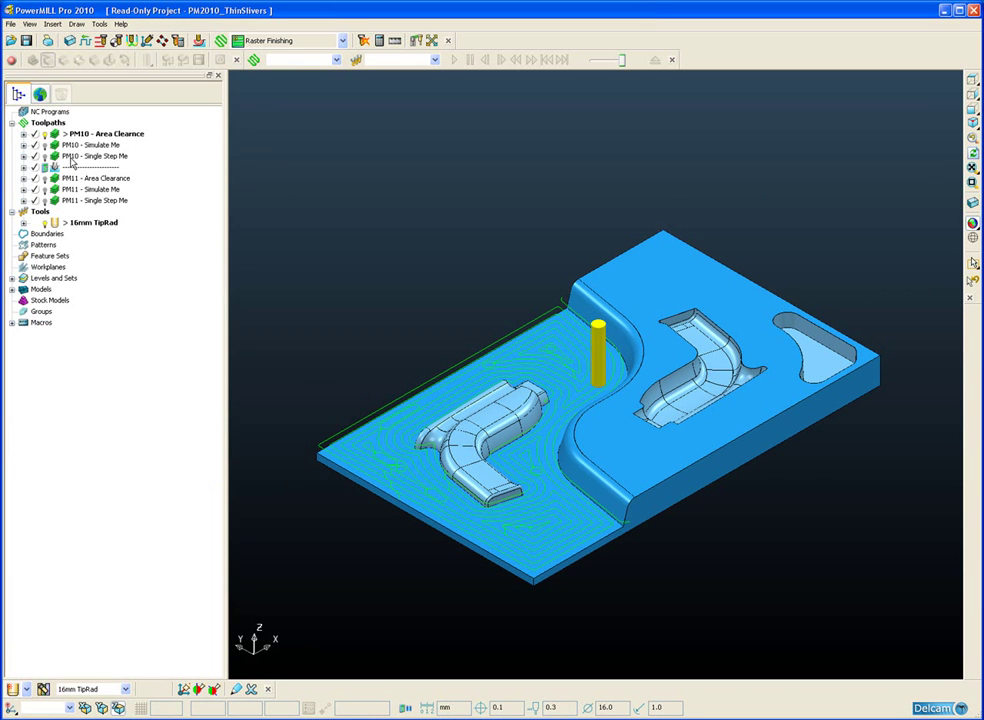
scroll(495, 463, up, 3)
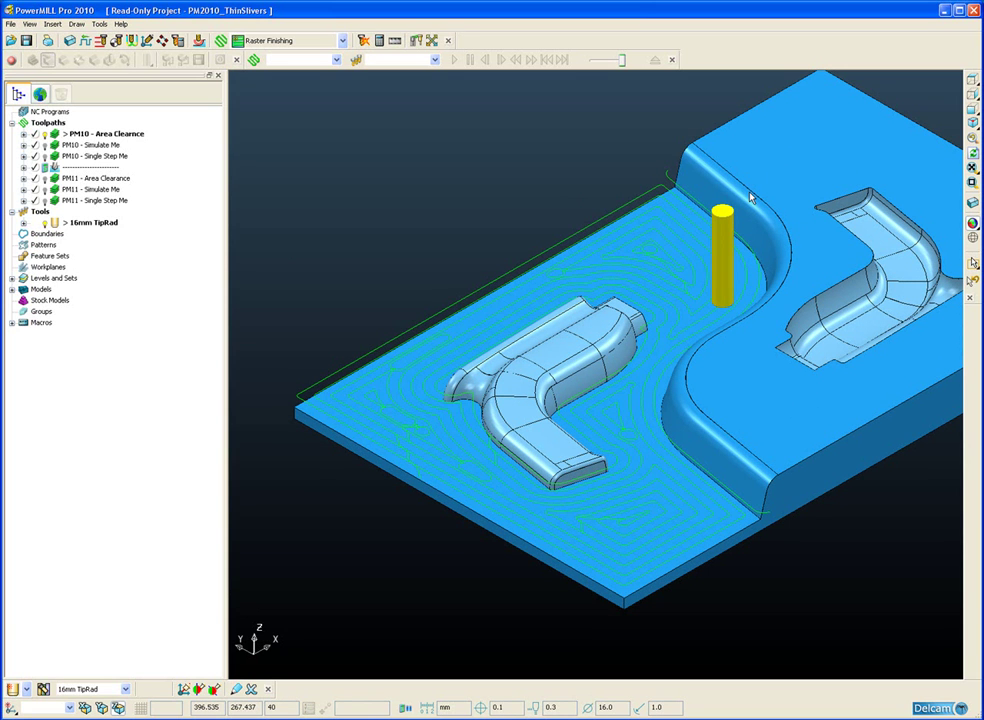
- View the block's top-left corner from above with the model in plain grey shading
click(972, 95)
scroll(284, 259, up, 5)
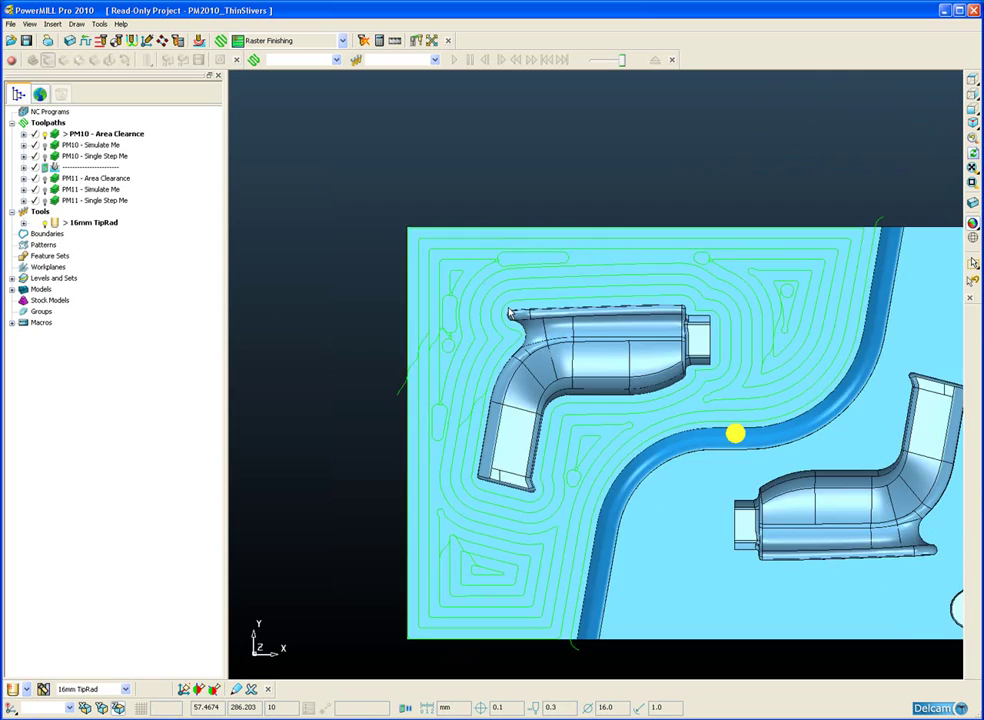
scroll(540, 350, up, 3)
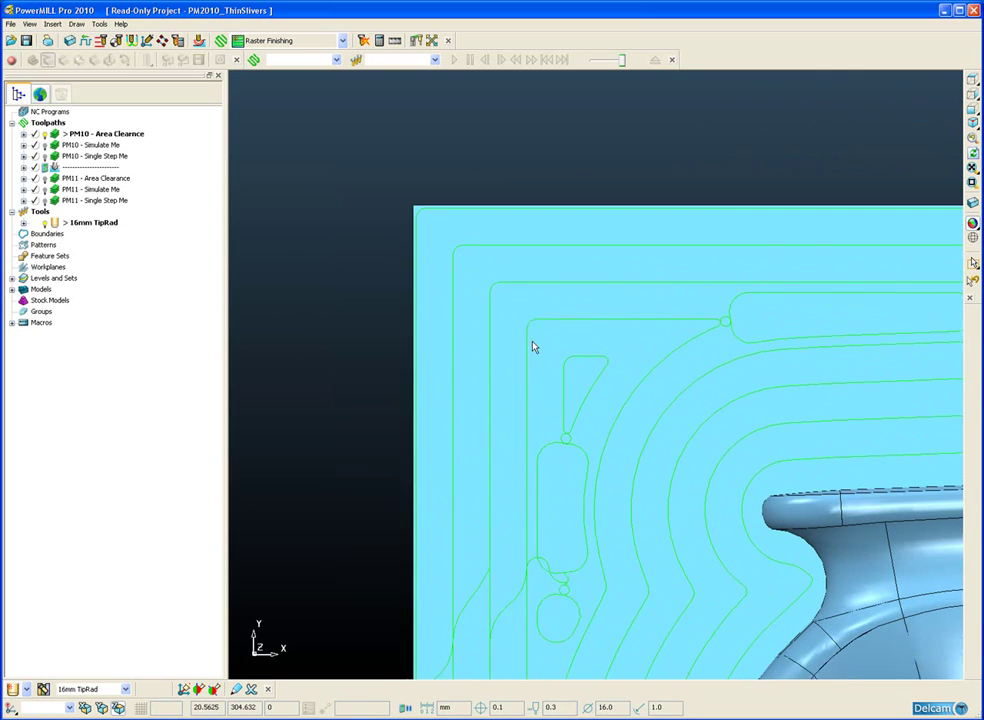
mouse_move(973, 227)
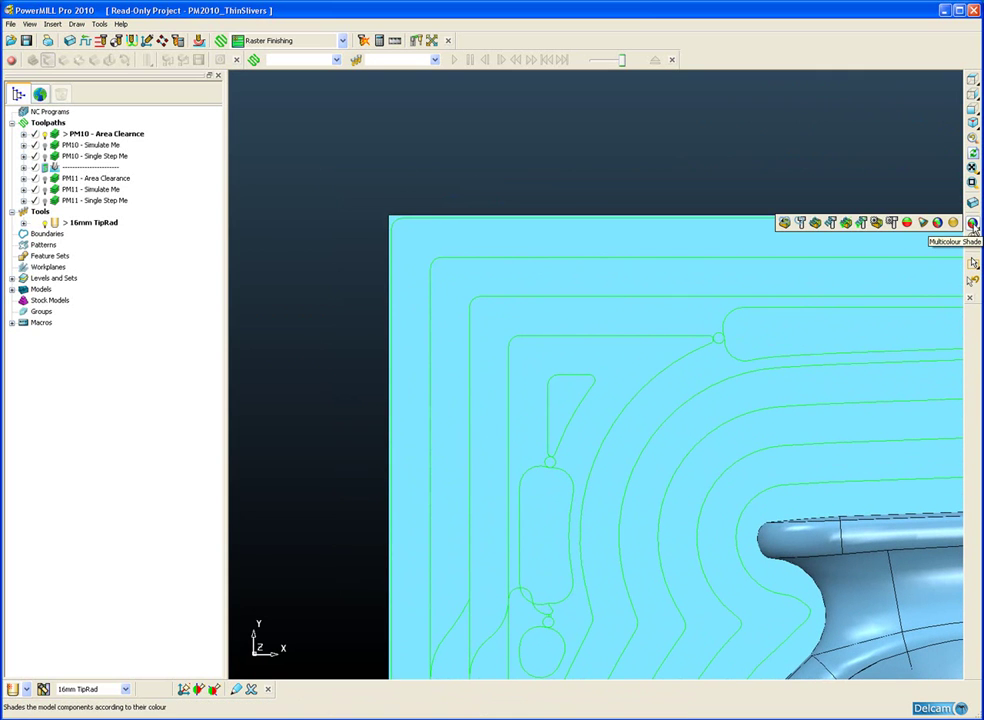
click(973, 227)
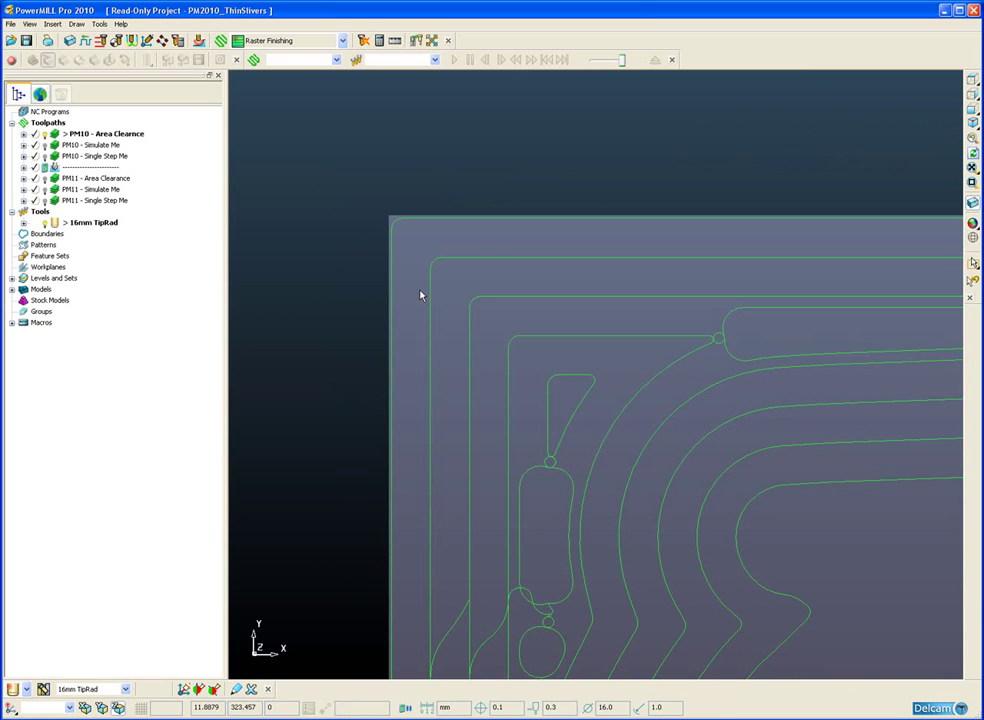
scroll(418, 297, up, 3)
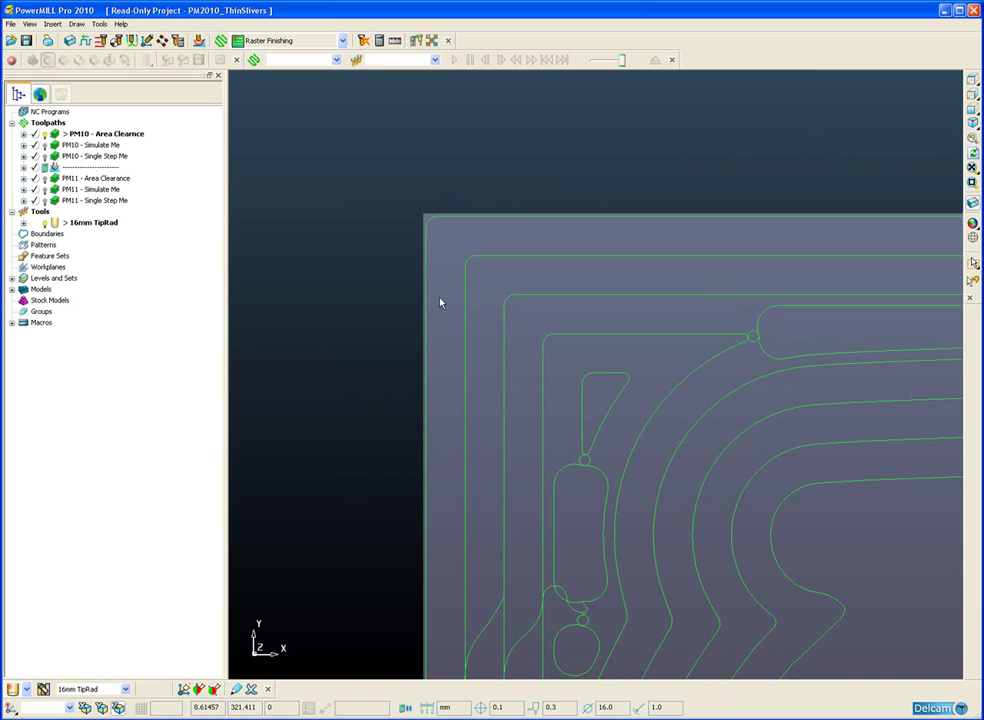
scroll(398, 312, up, 3)
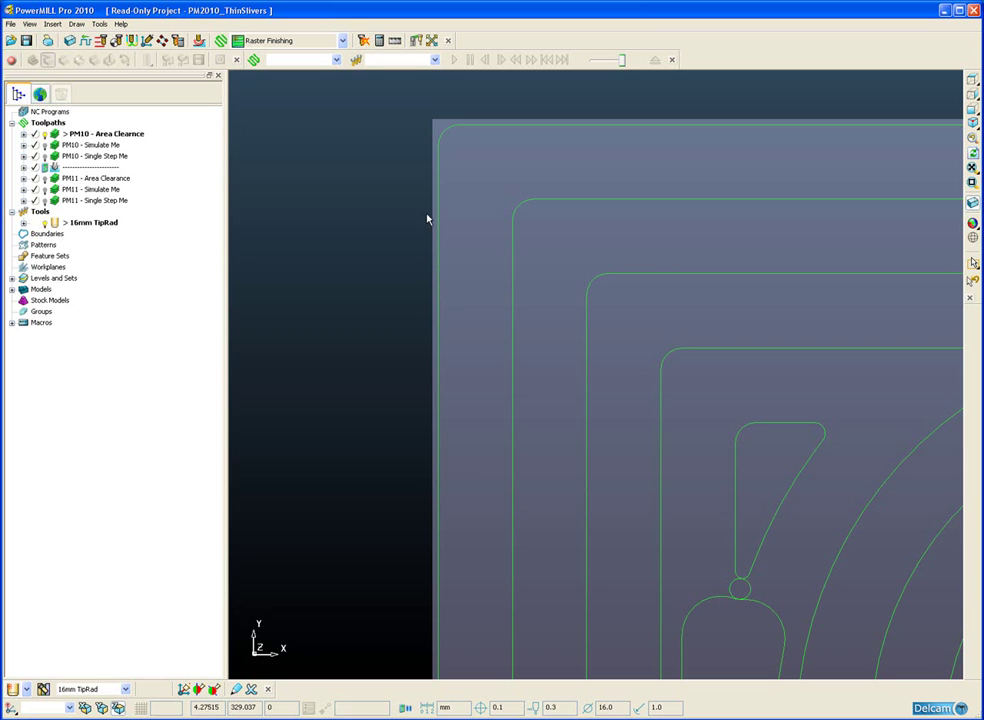
- Simulate PM10 - Area Clearnce from the nearest point, then activate PM11 - Area Clearance
right_click(440, 268)
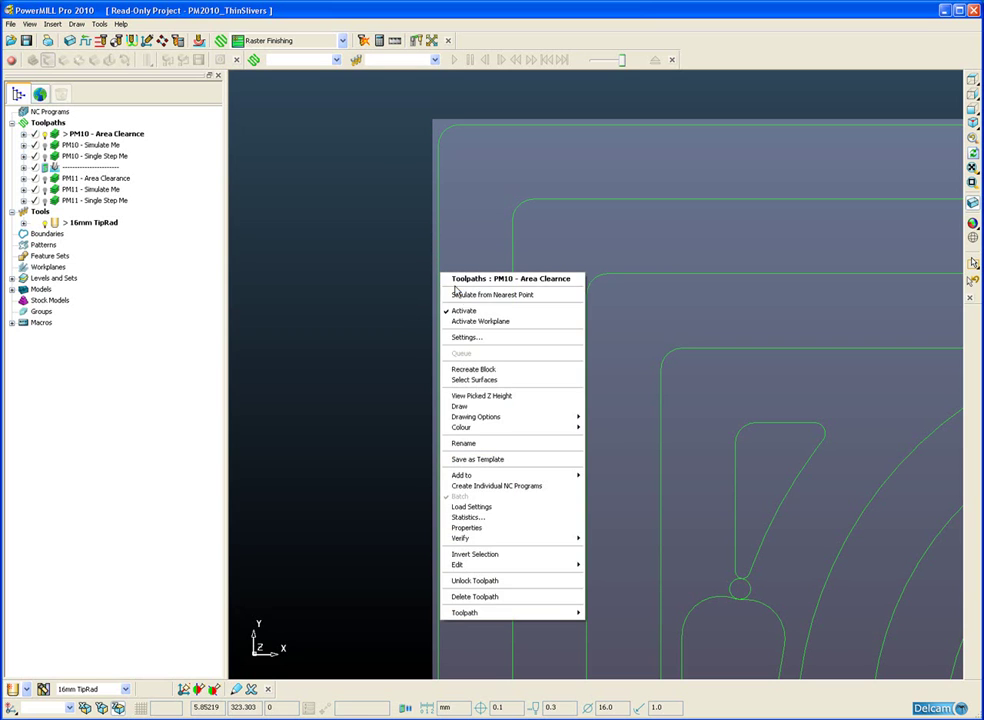
click(456, 295)
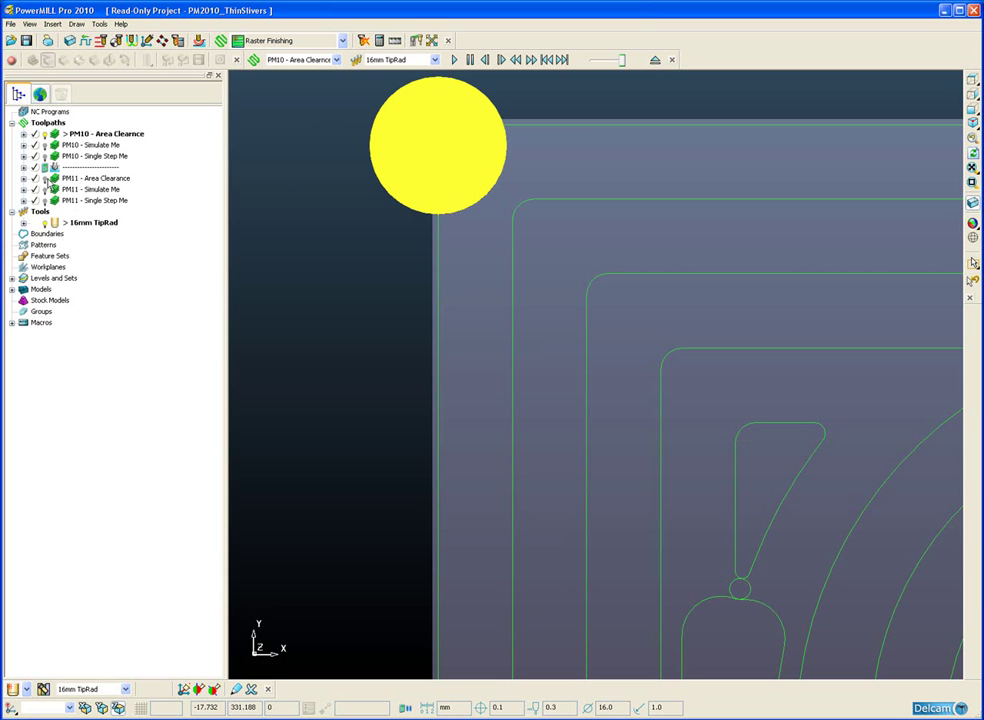
double_click(50, 180)
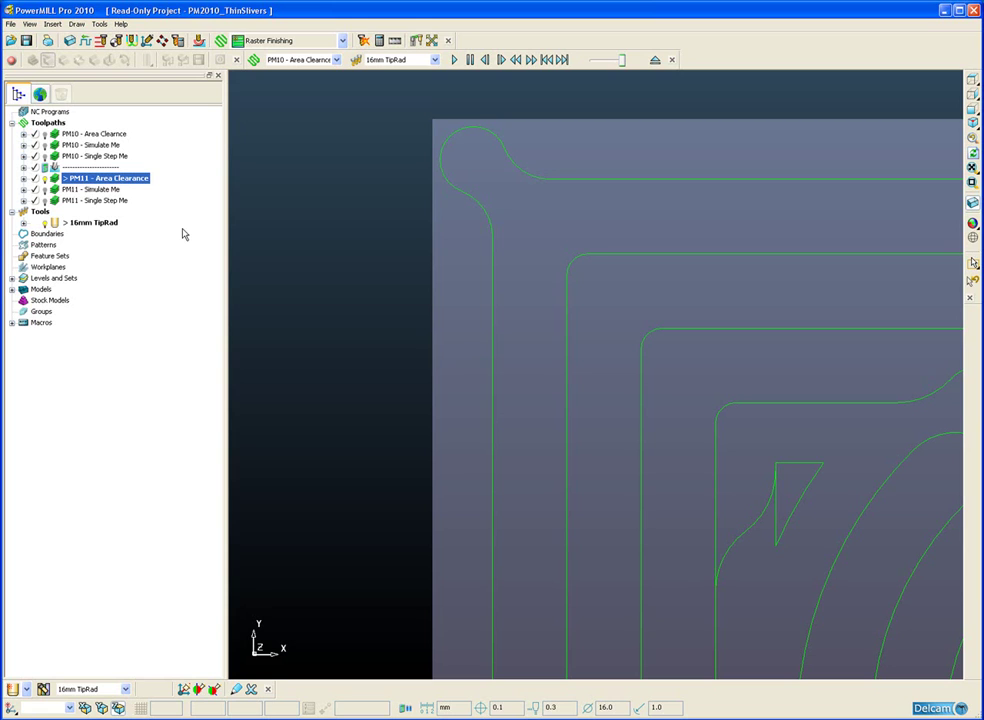
- Simulate PM11 - Area Clearance from the nearest point at the block's top-left corner
right_click(492, 327)
click(510, 356)
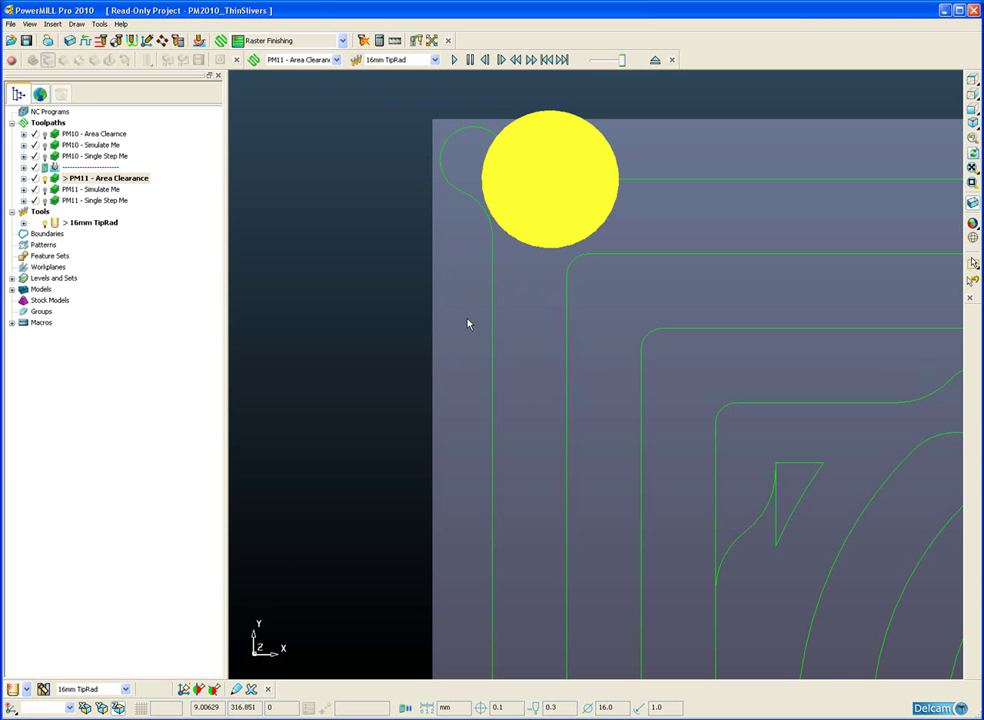
- Return to an isometric, colour-shaded view angled for a flatter look at the roughed area
middle_drag(468, 323, 467, 323)
key(ctrl+1)
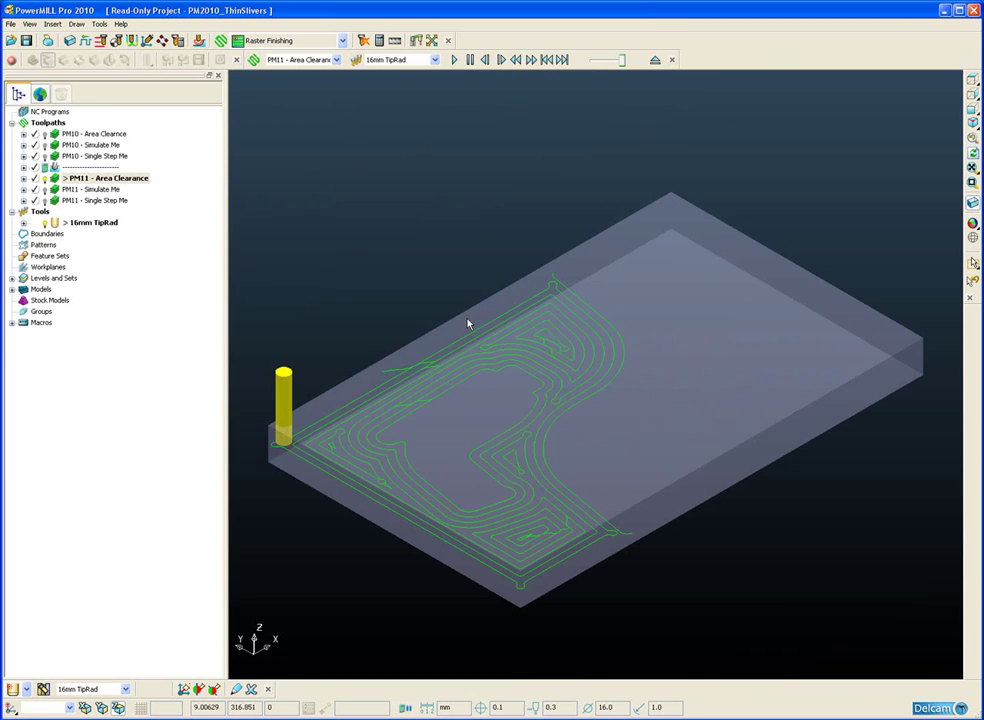
click(972, 225)
scroll(387, 304, up, 5)
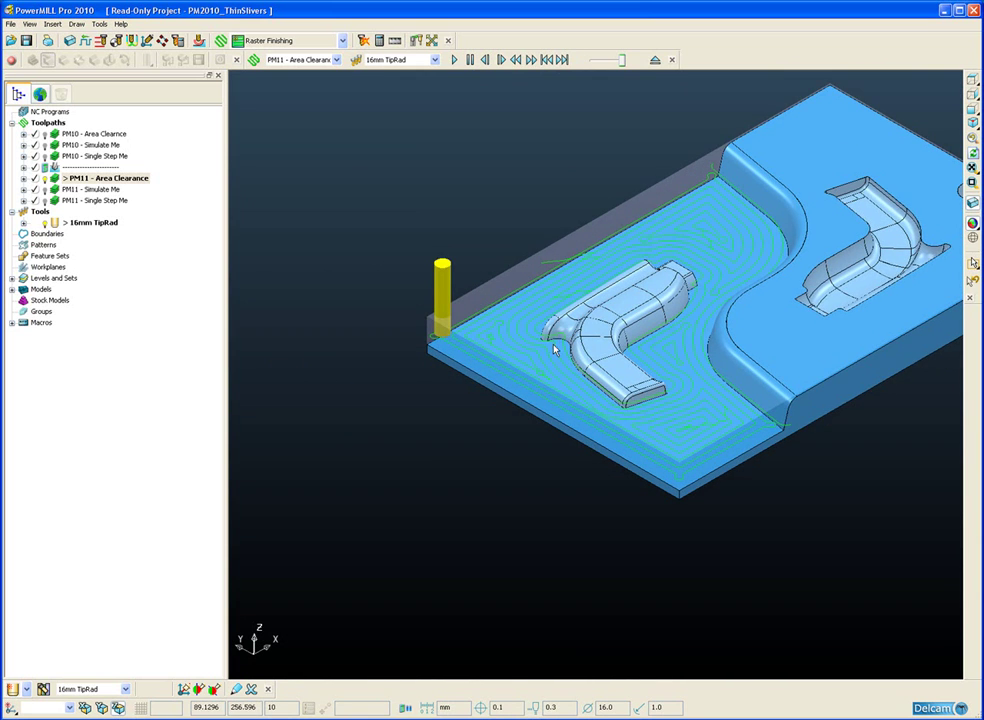
middle_drag(498, 382, 484, 387)
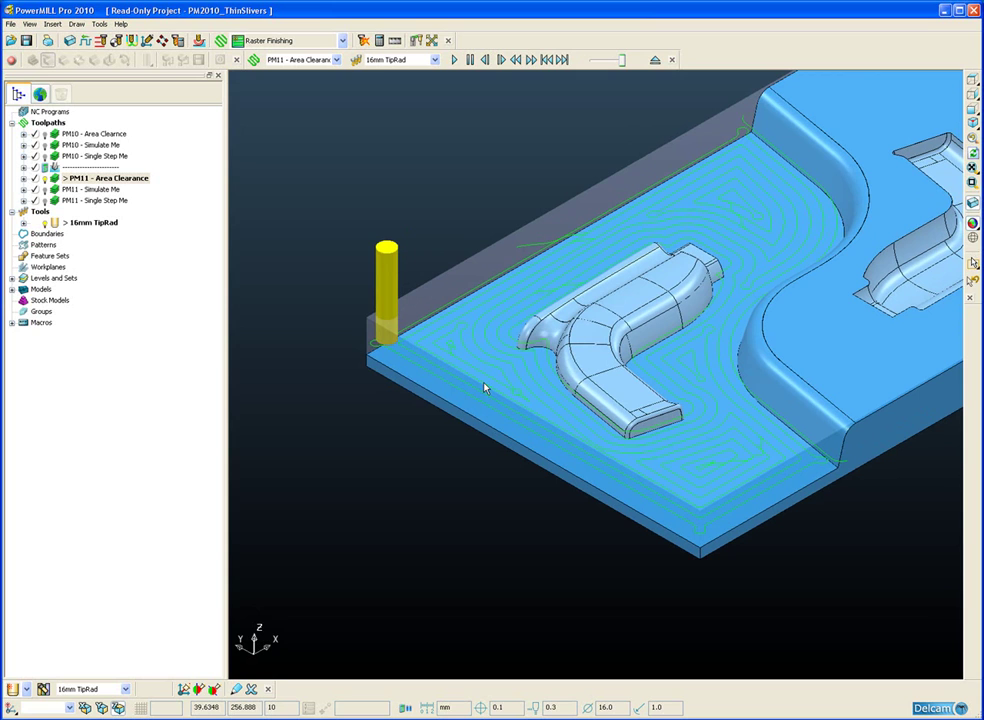
- Play PM10 - Simulate Me from its start in shaded ViewMill, cutting the pocket and central hole
double_click(57, 146)
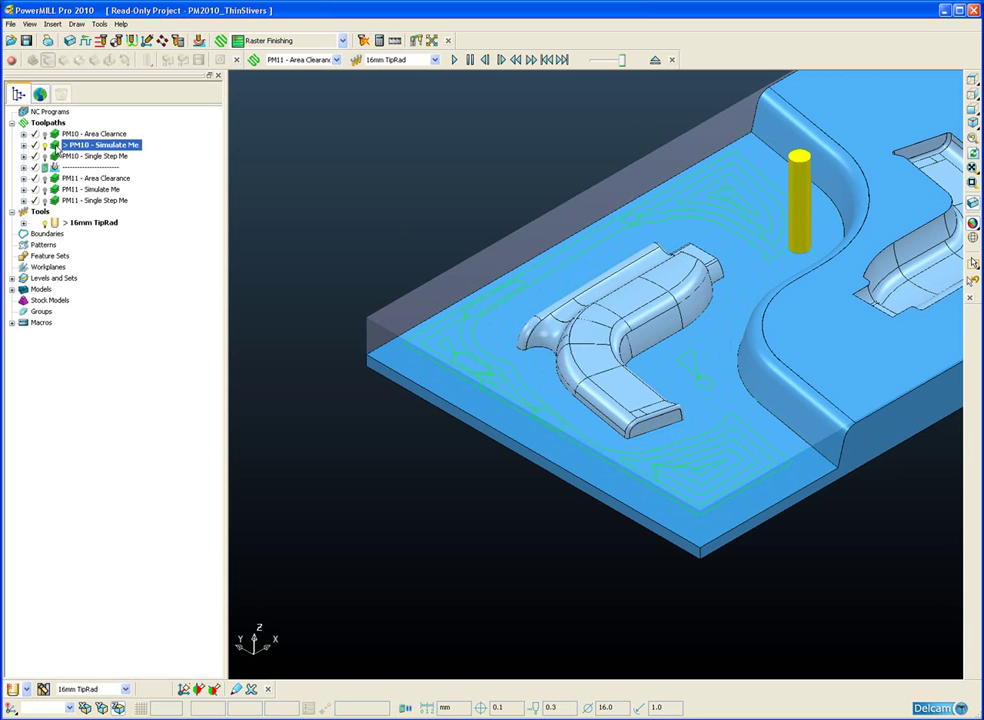
right_click(57, 146)
click(77, 175)
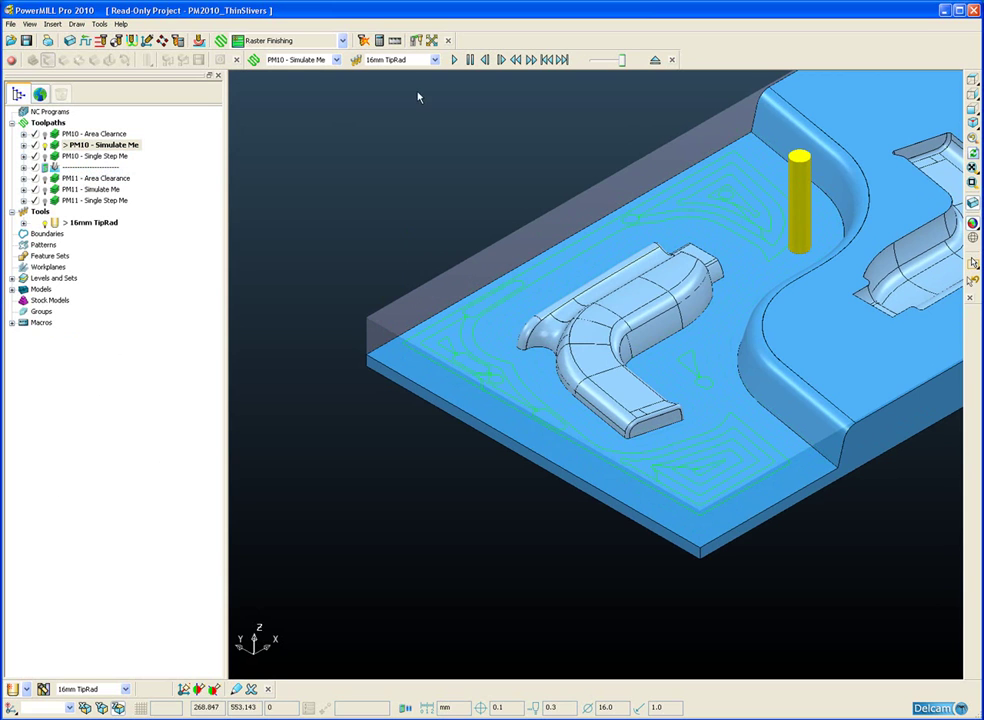
click(12, 60)
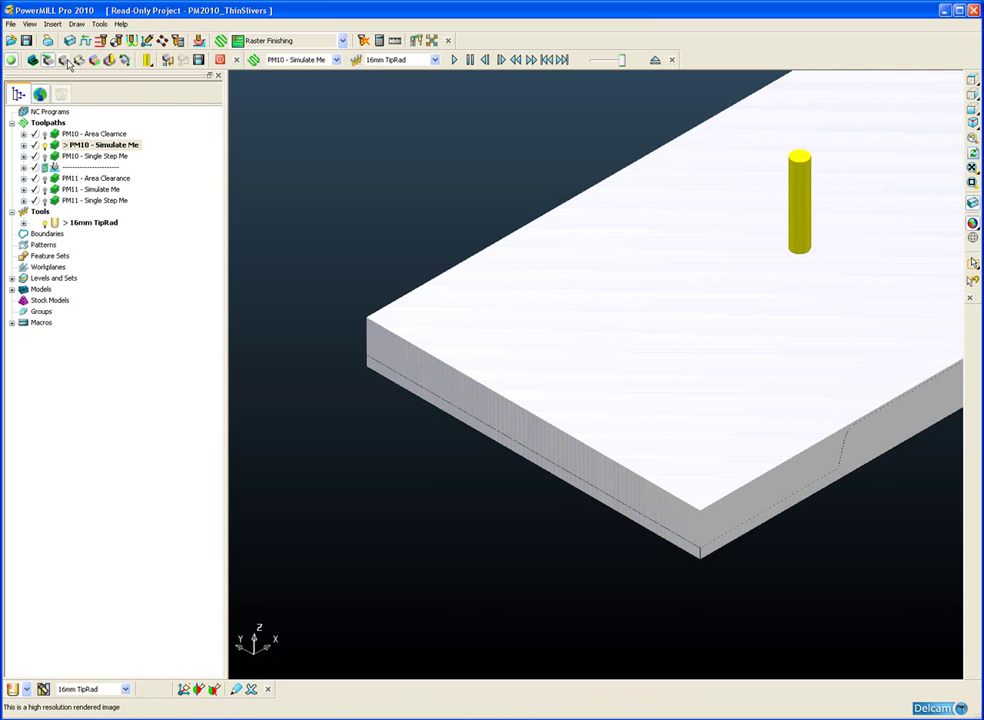
click(97, 62)
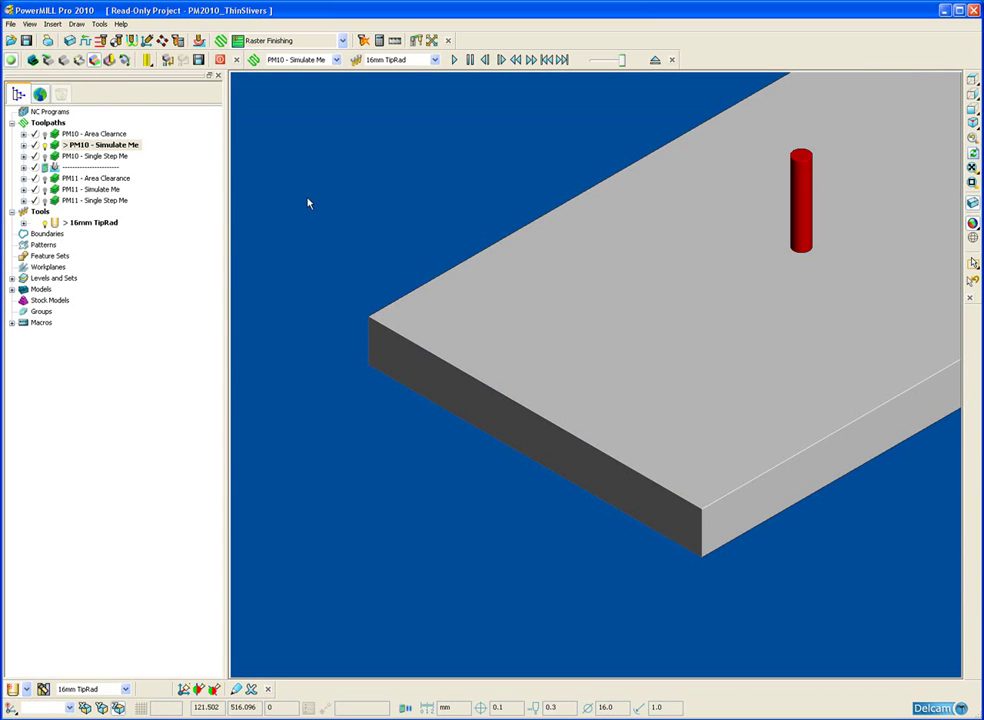
click(454, 60)
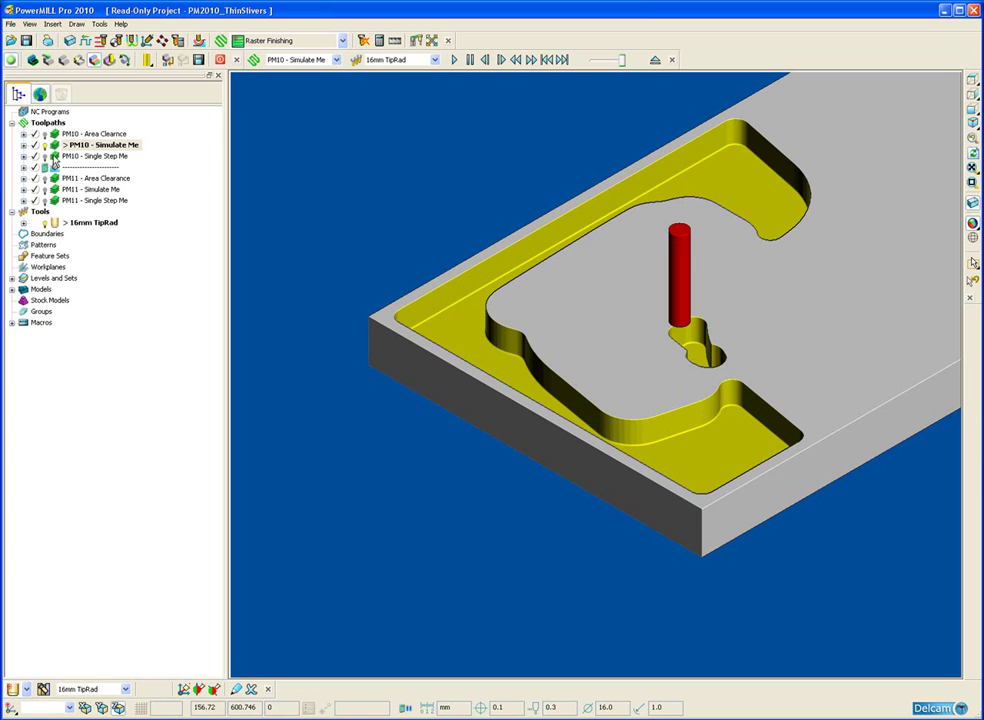
- Activate PM10 - Single Step Me and simulate it from its start
double_click(62, 157)
right_click(62, 157)
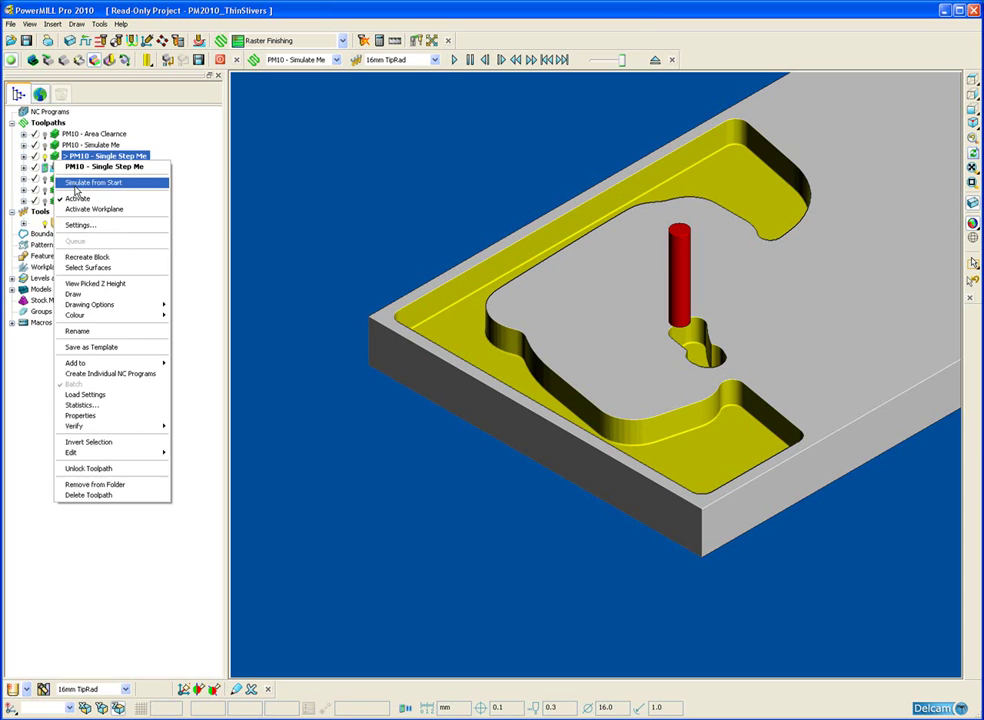
click(76, 184)
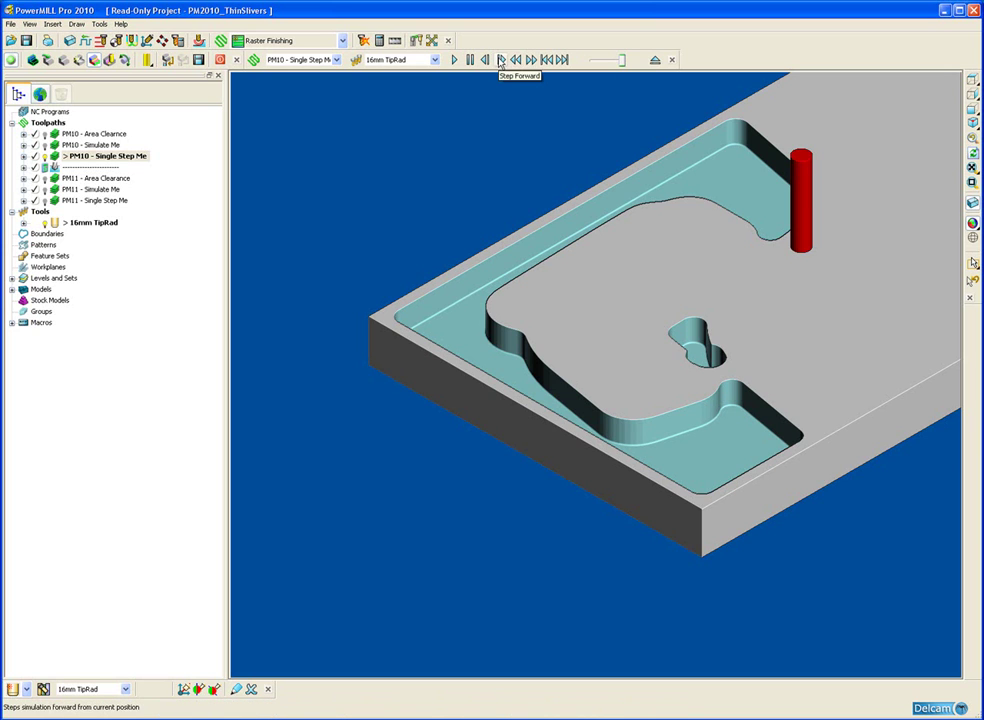
- Step through the profile moves around the outer perimeter and onto the island
click(501, 60)
click(501, 60)
click(501, 60)
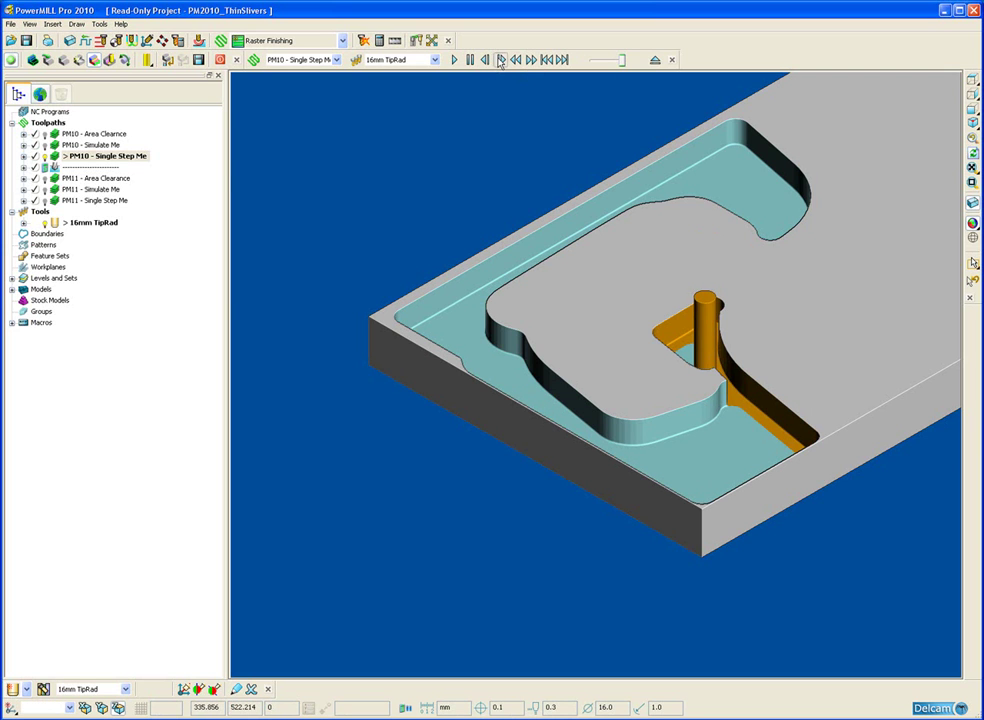
click(501, 60)
click(501, 60)
click(501, 60)
click(501, 60)
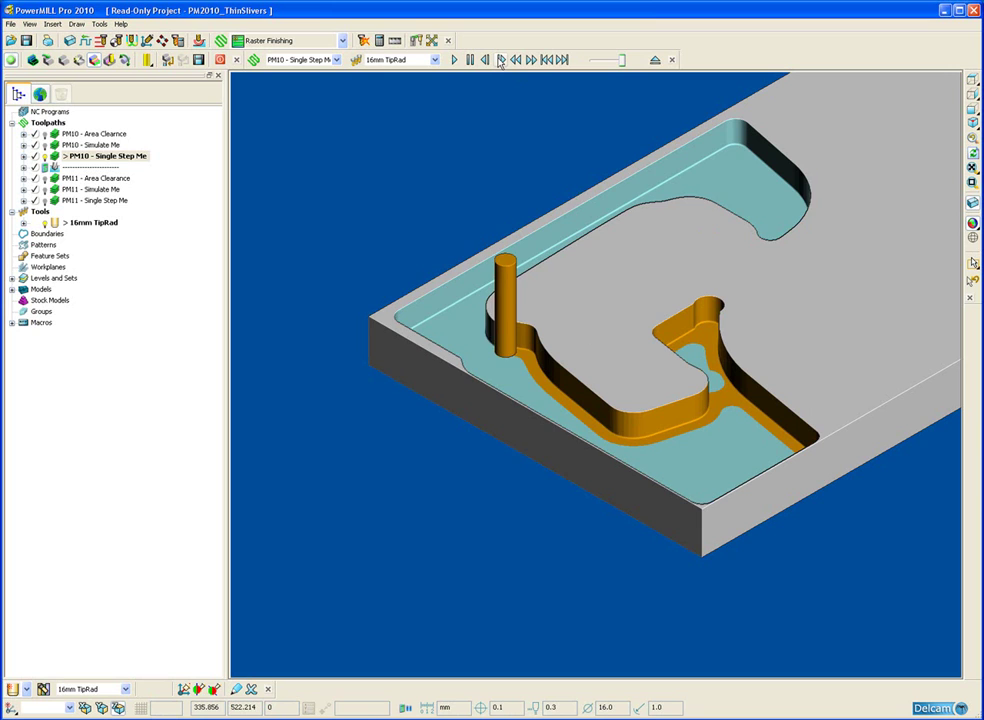
click(501, 60)
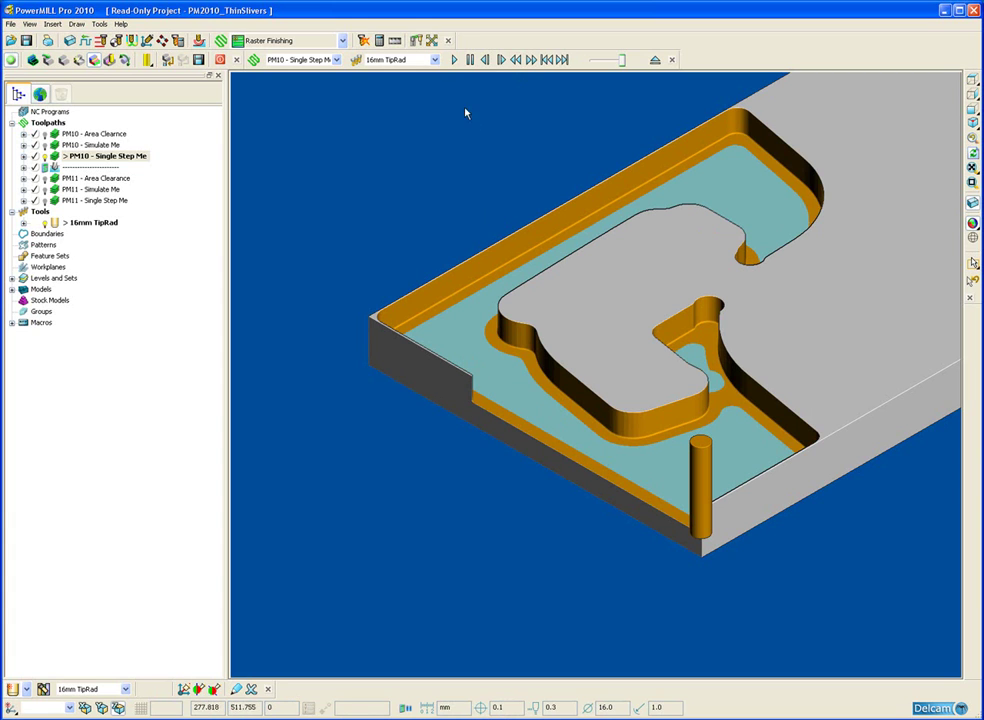
click(501, 60)
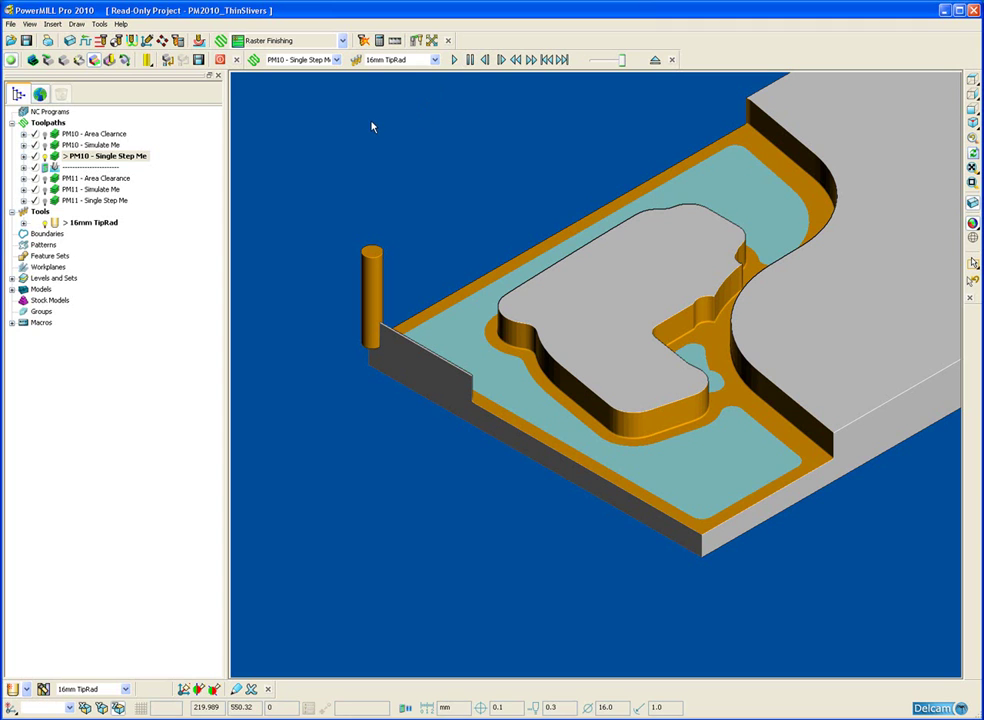
- Halt ViewMill, then play PM11 - Area Clearance from its start on fresh ViewMill stock
click(220, 61)
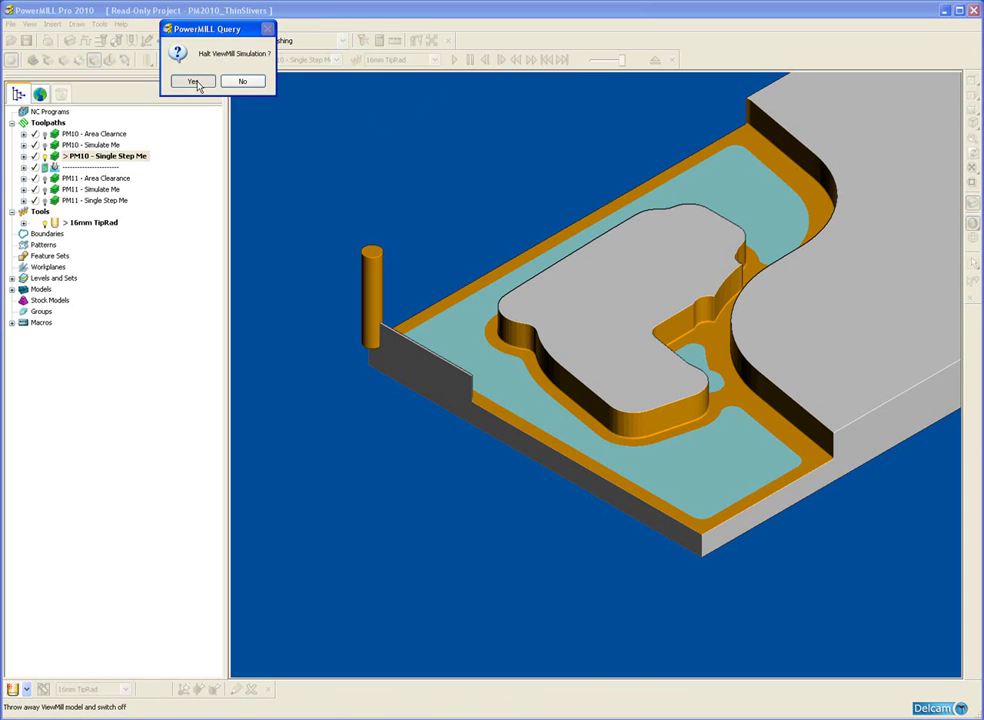
click(196, 80)
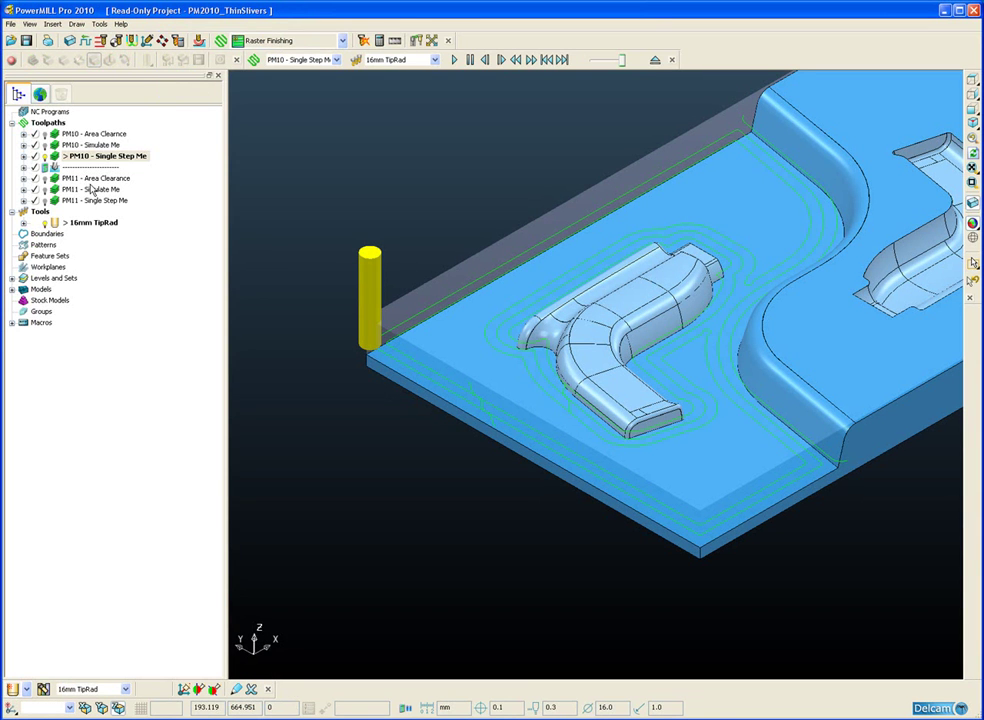
click(51, 179)
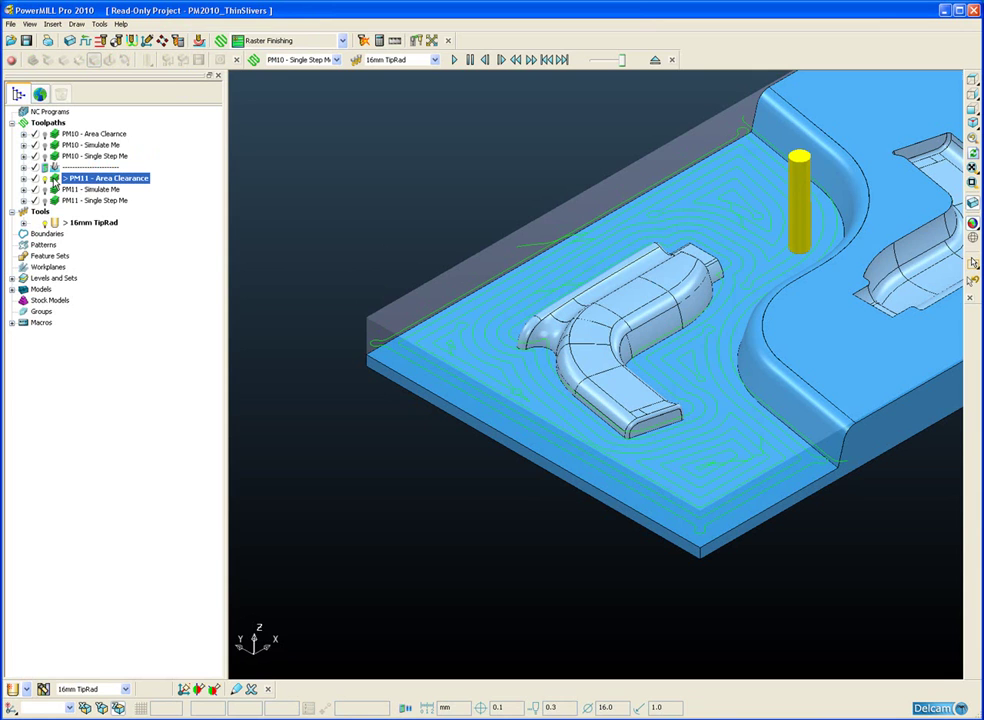
right_click(56, 184)
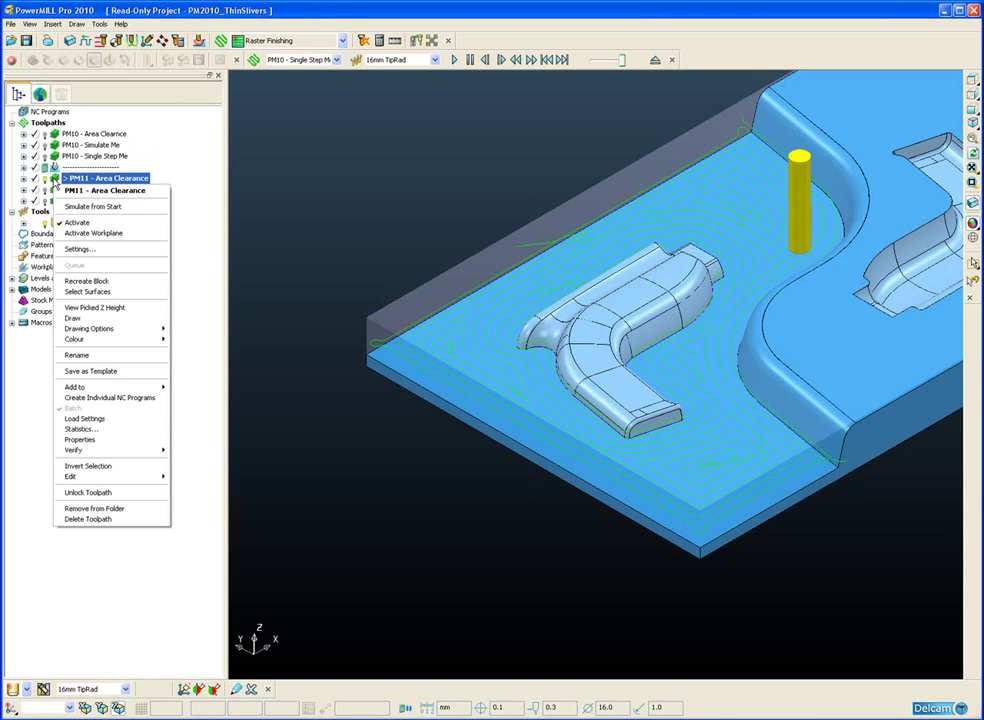
click(68, 207)
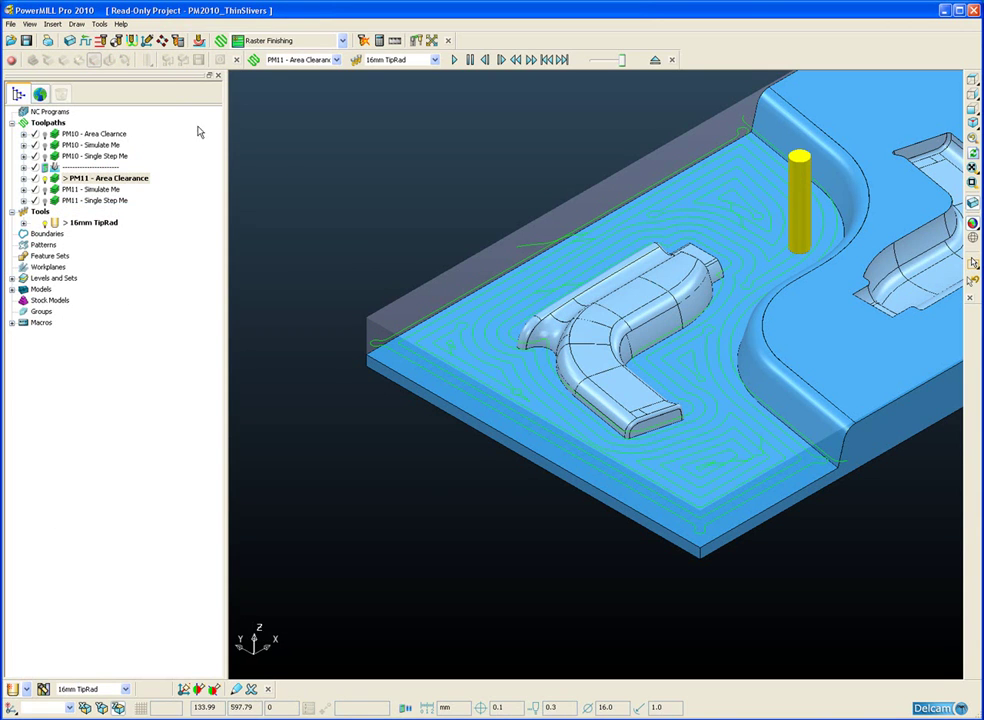
click(13, 61)
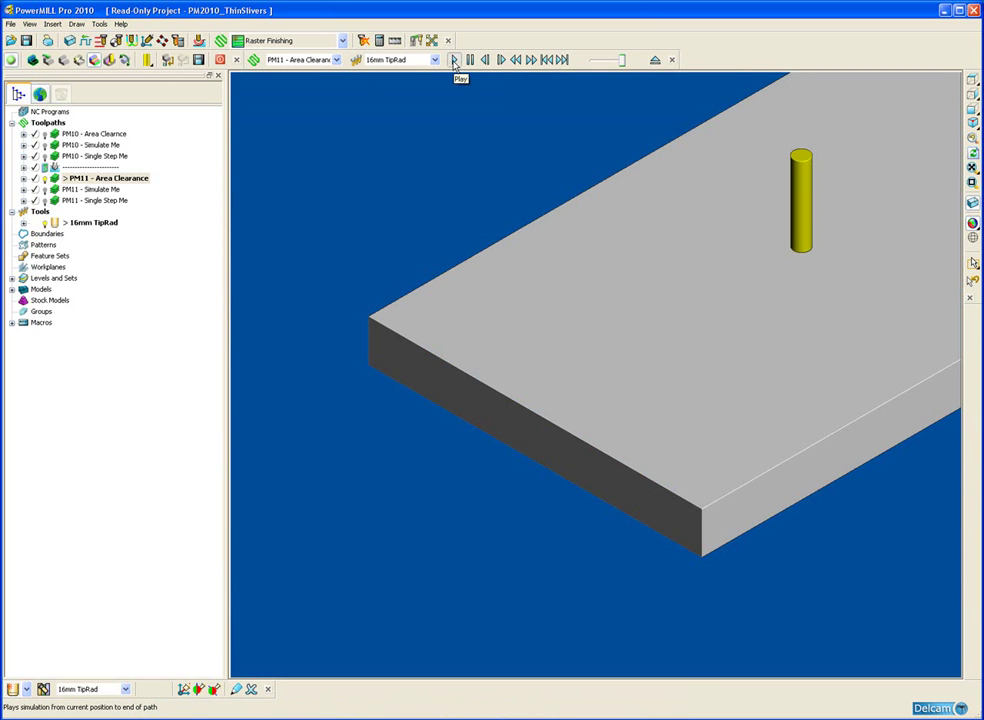
click(455, 61)
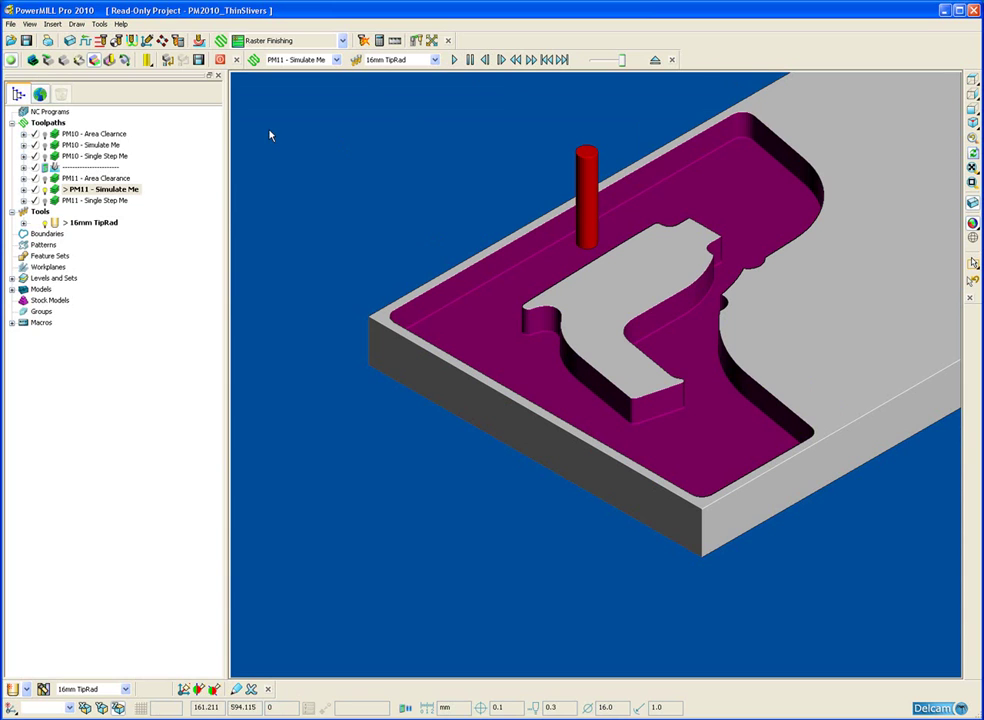
- Simulate PM11 - Single Step Me from its start, stepping a few moves, then playing the rest
double_click(60, 201)
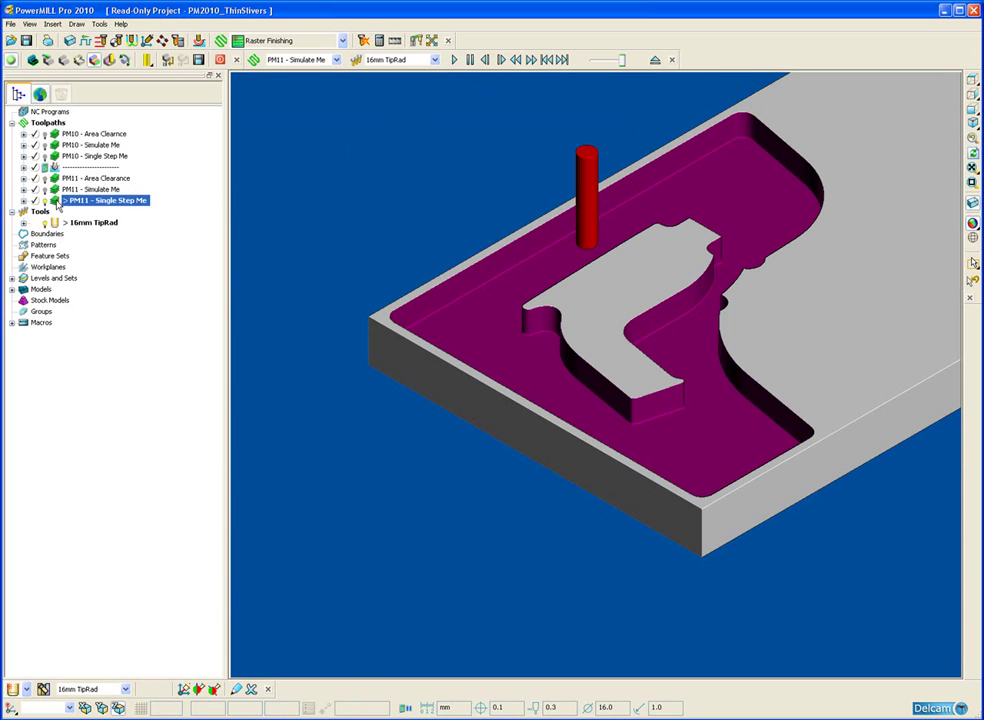
right_click(60, 200)
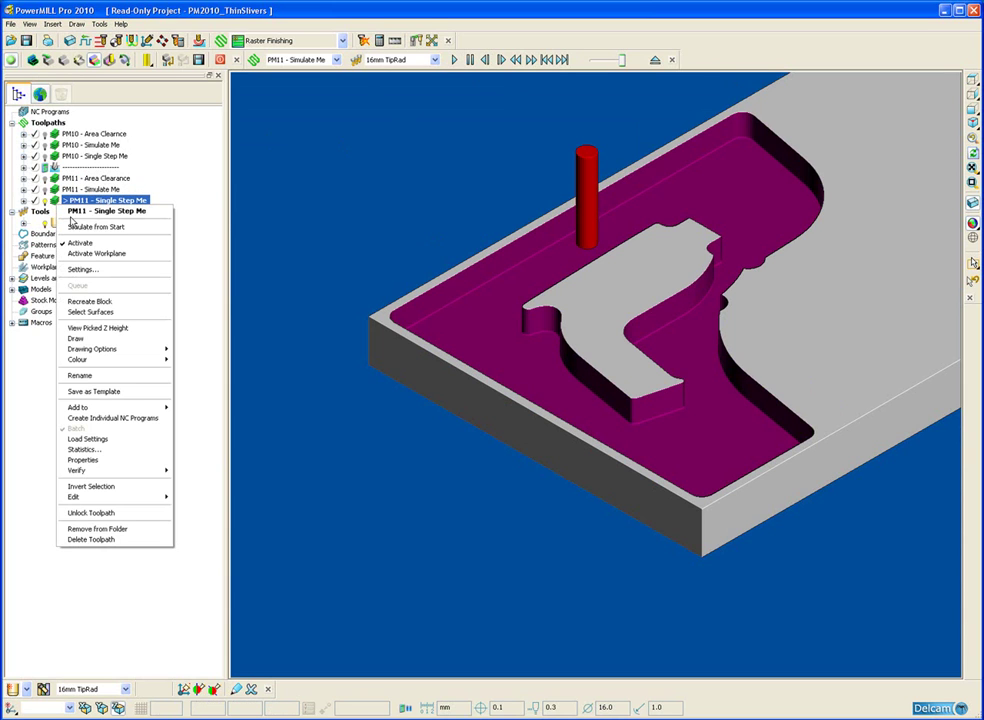
click(82, 229)
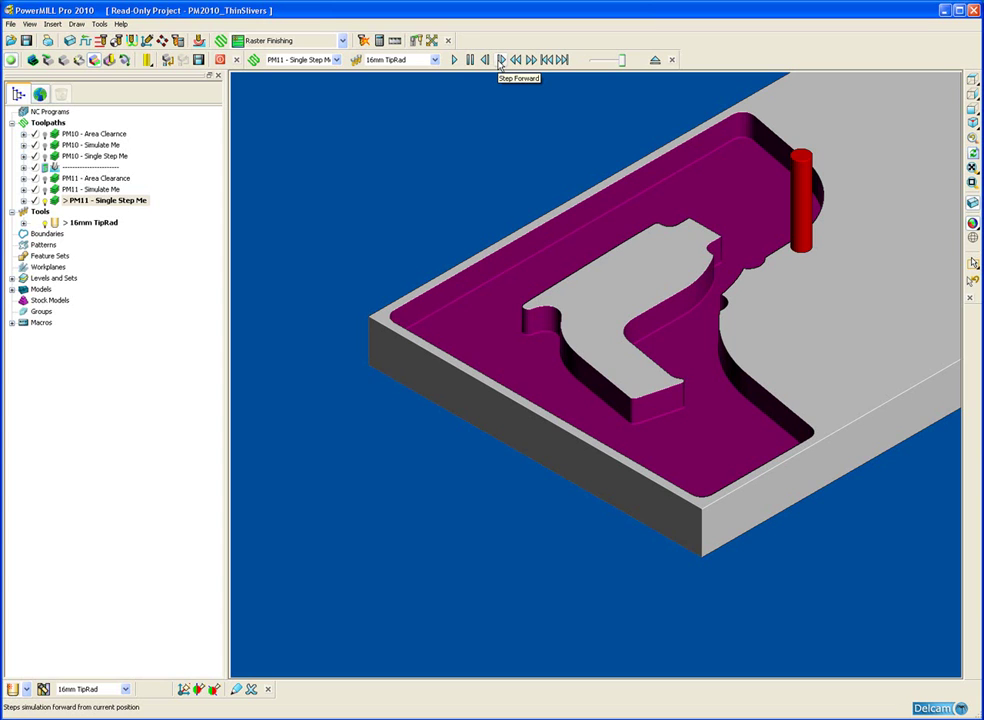
click(499, 61)
click(499, 61)
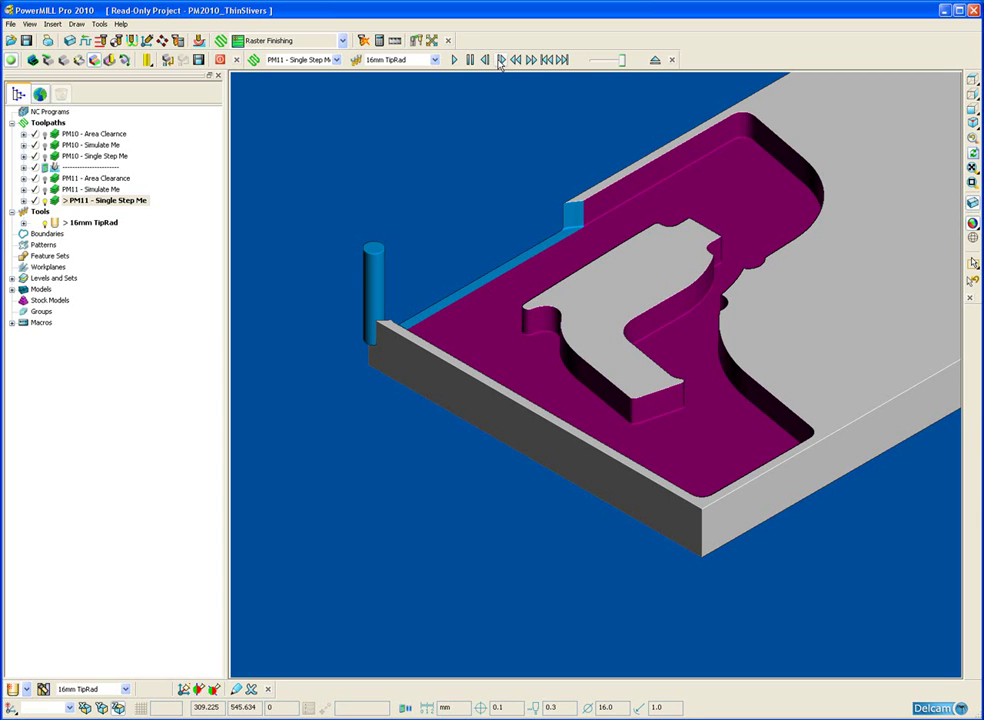
click(501, 60)
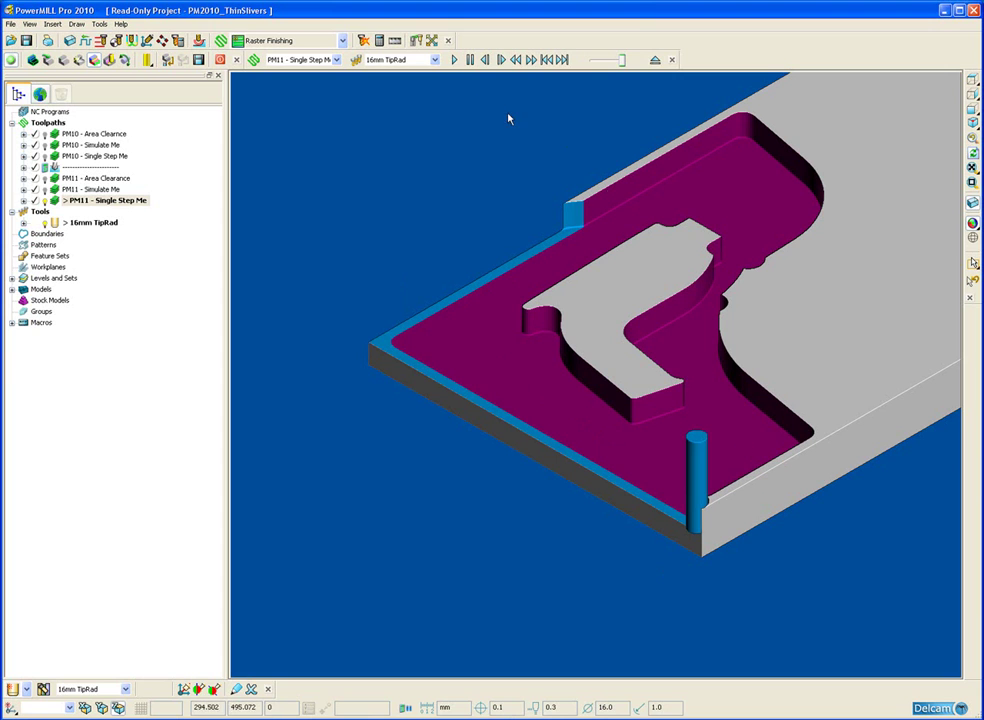
click(454, 61)
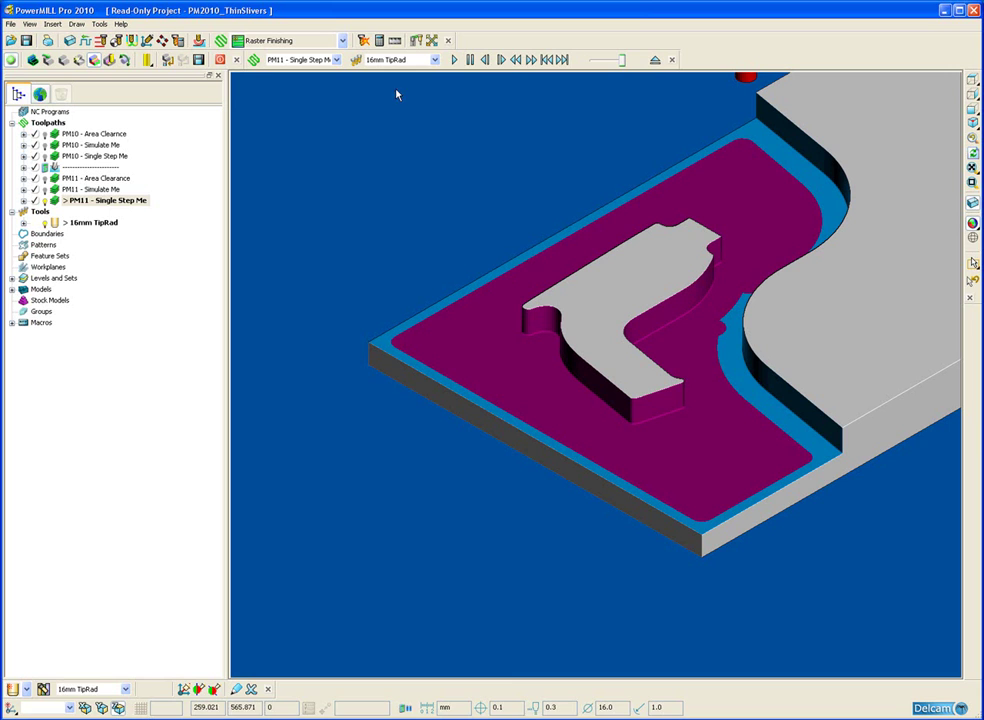
- Halt and discard the ViewMill simulation, then reactivate the PM11 - Area Clearance toolpath
click(236, 60)
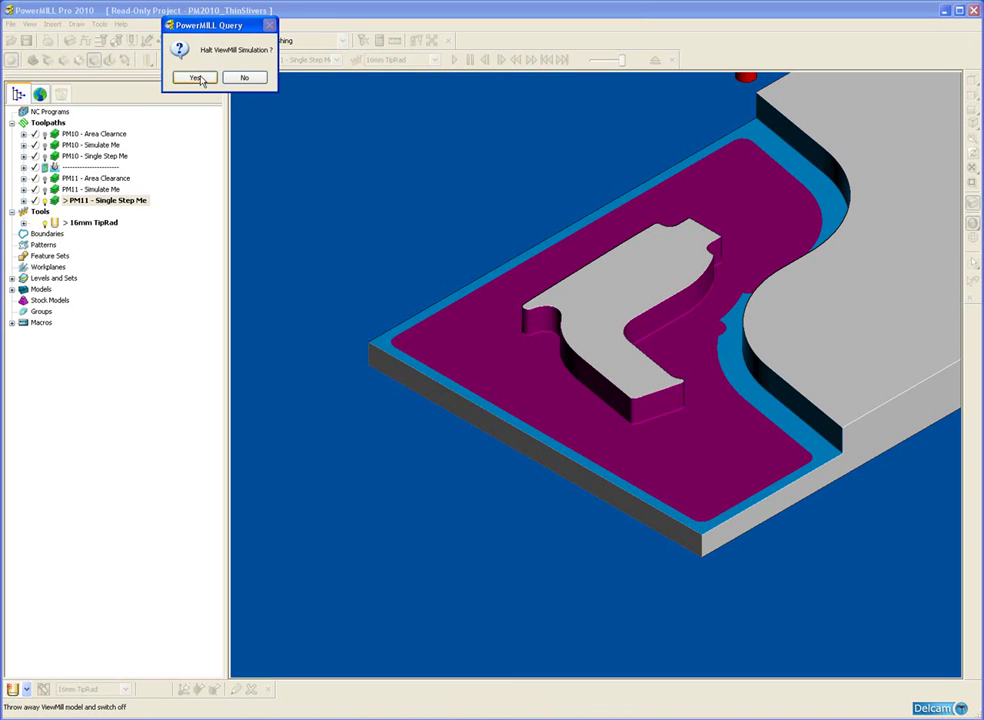
click(199, 78)
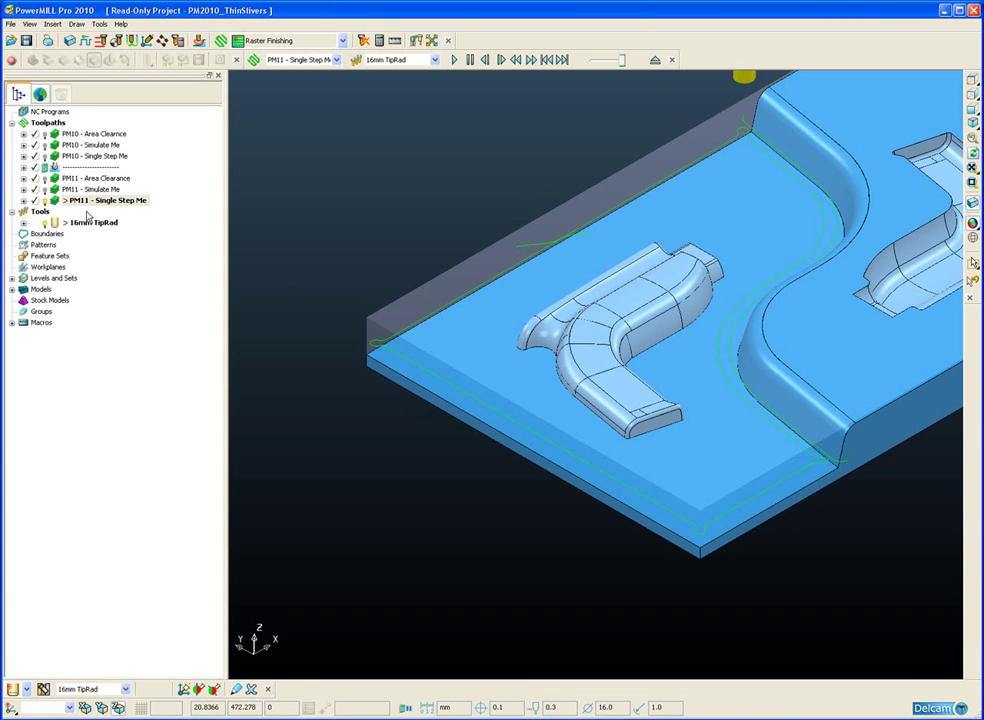
double_click(56, 178)
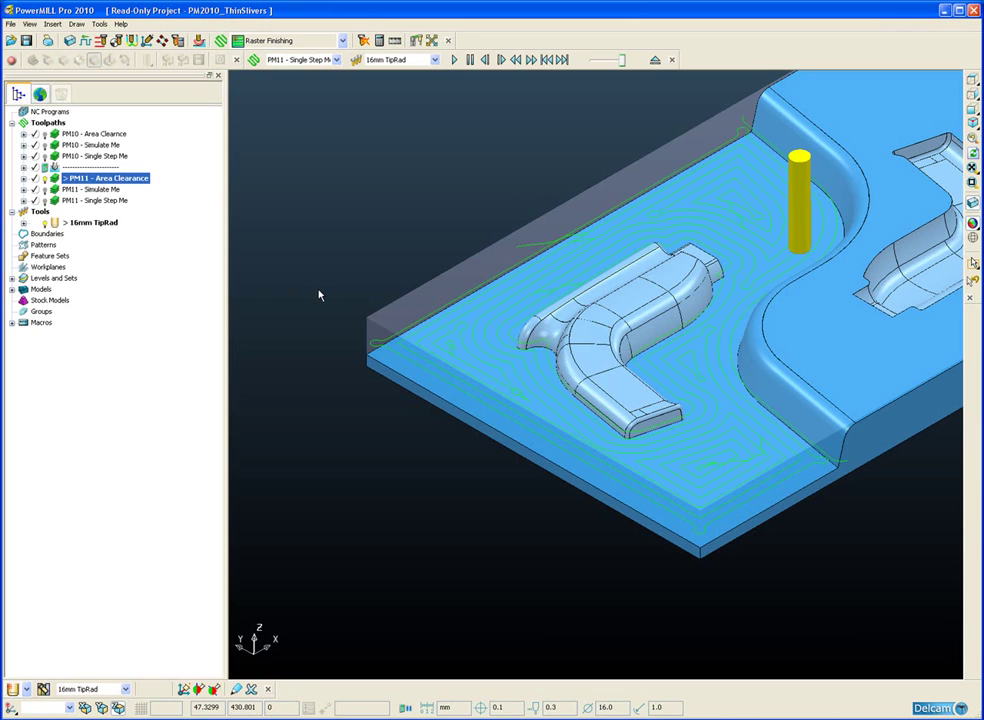